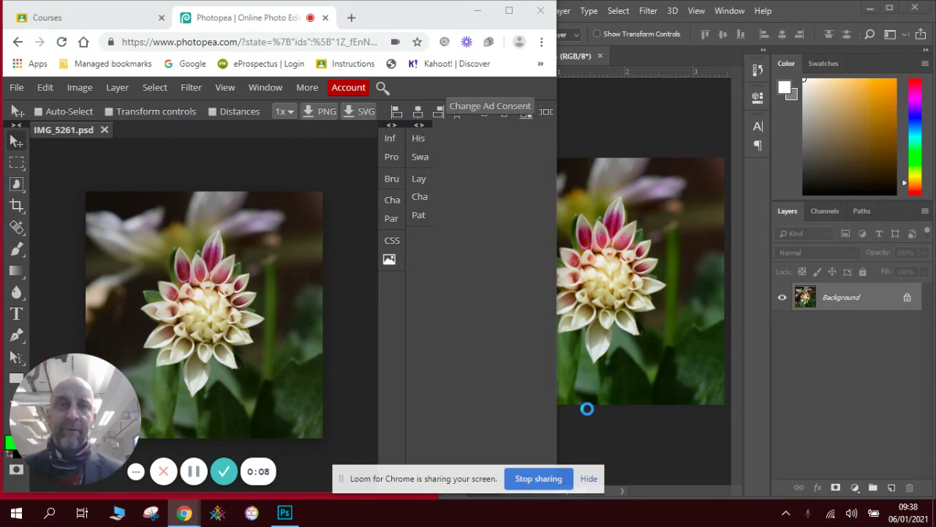
Switch between the Photopea and Photoshop windows, leaving Photoshop's IMG_5261.jpg in front.
click(640, 150)
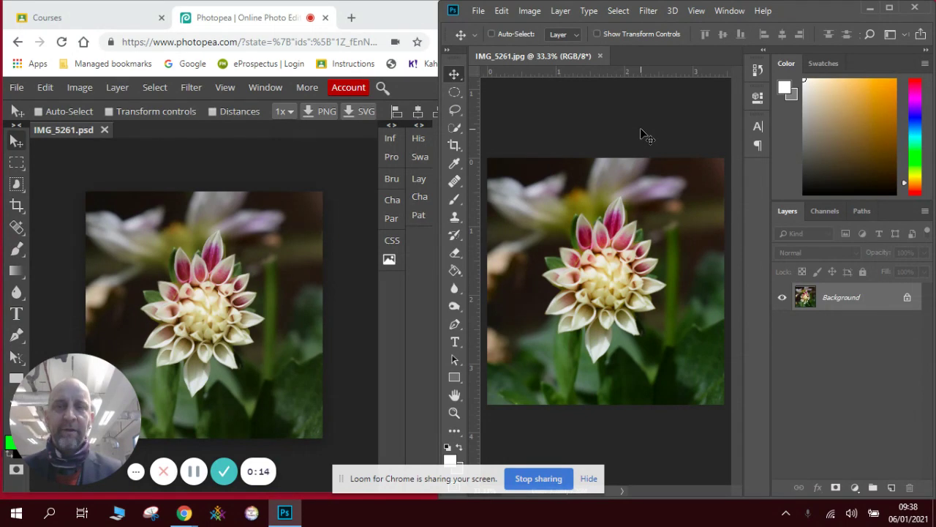
click(270, 155)
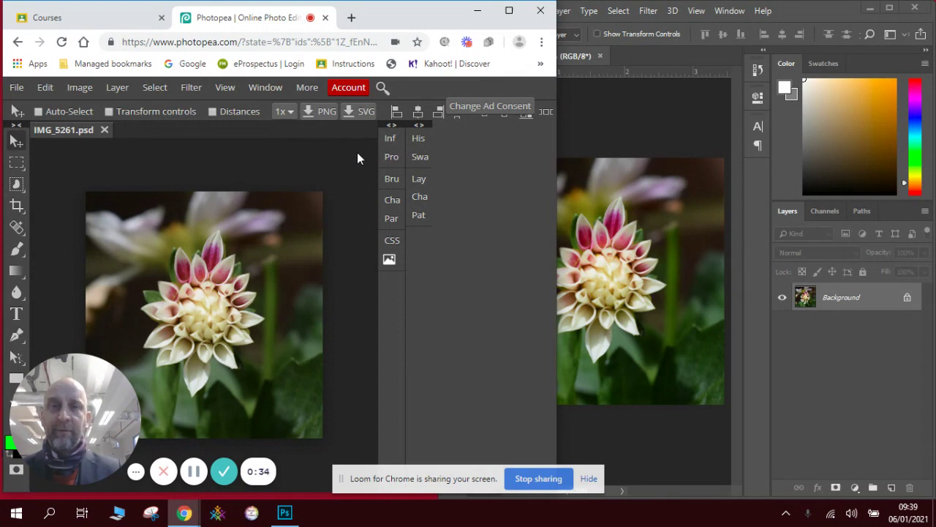
click(602, 105)
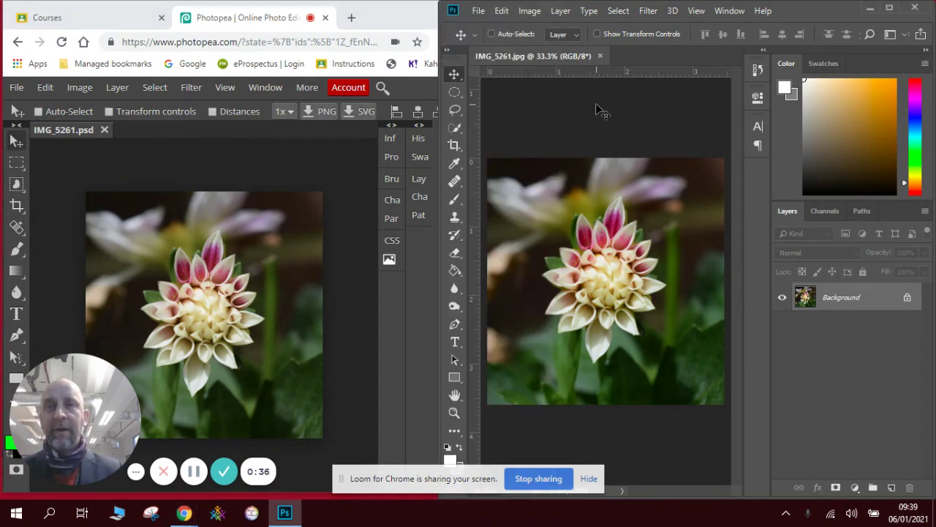
click(272, 153)
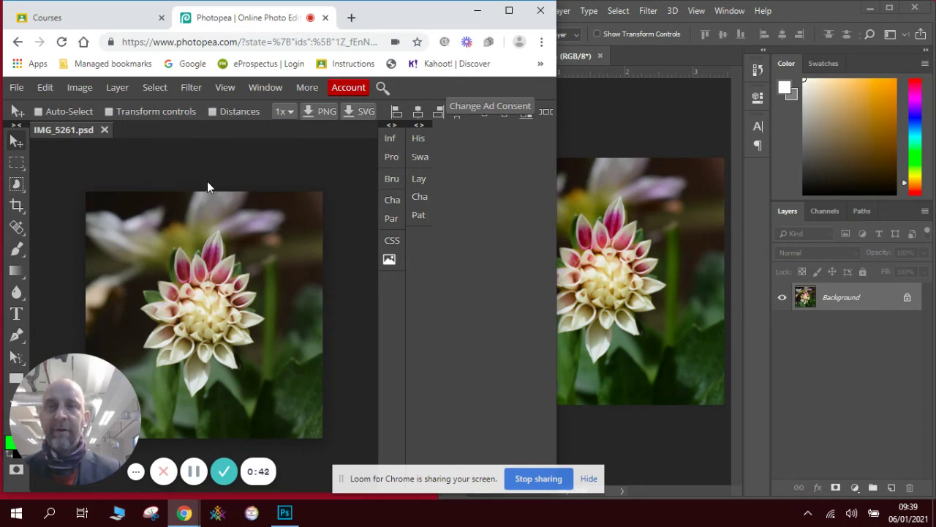
click(602, 104)
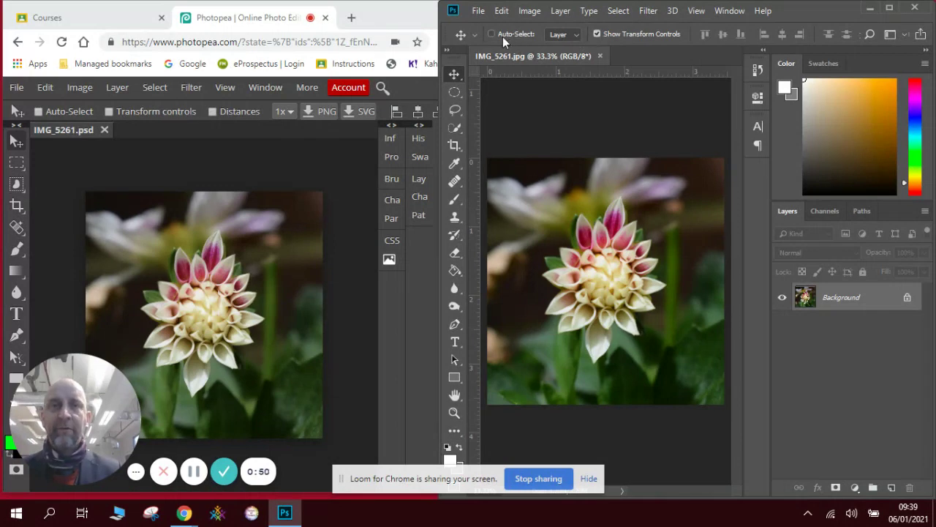
Turn on Show Transform Controls, unlock the Background into Layer 0, and duplicate it.
click(240, 176)
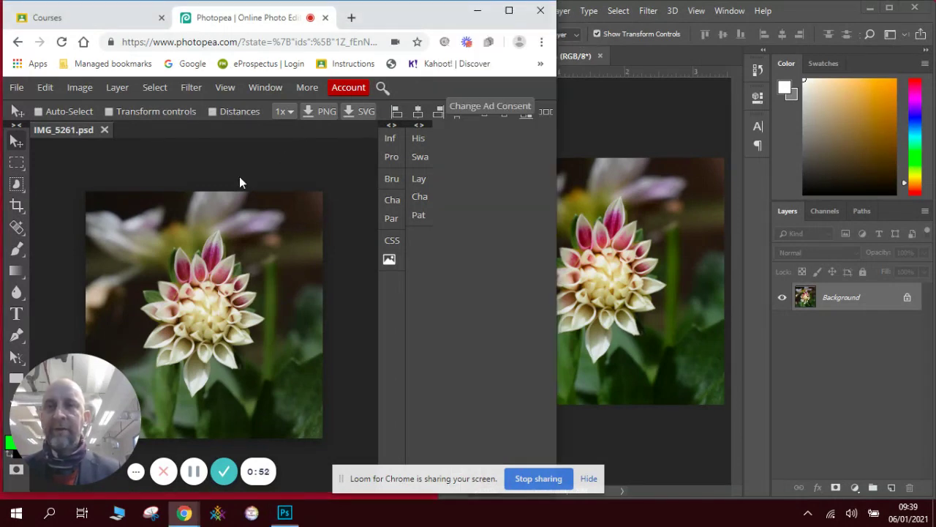
click(128, 112)
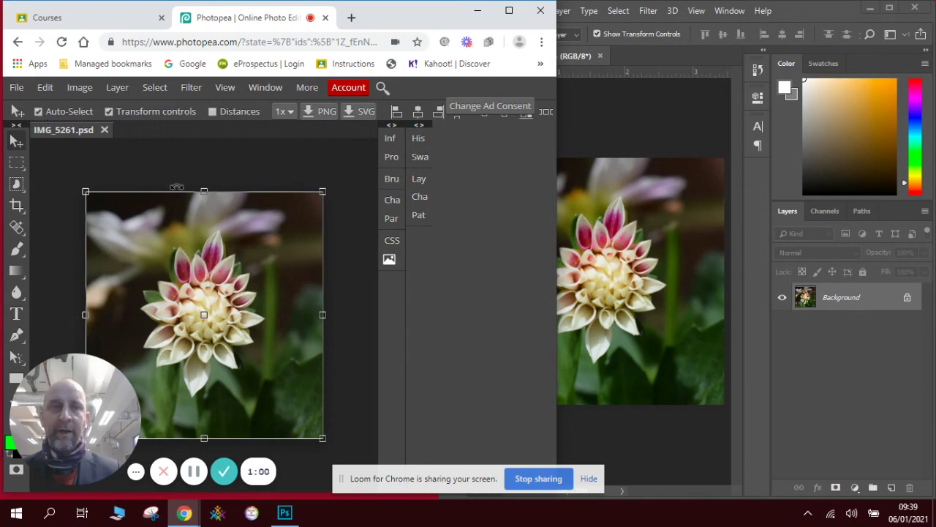
click(820, 340)
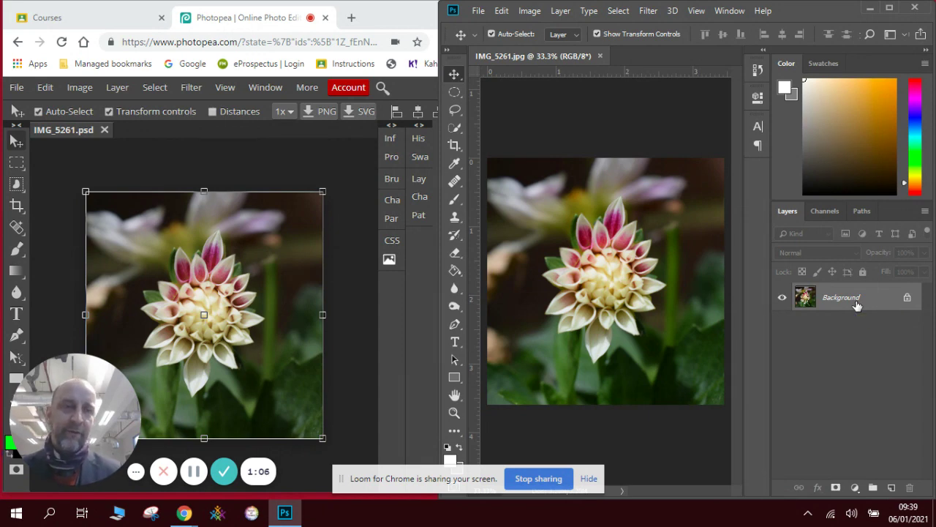
click(909, 299)
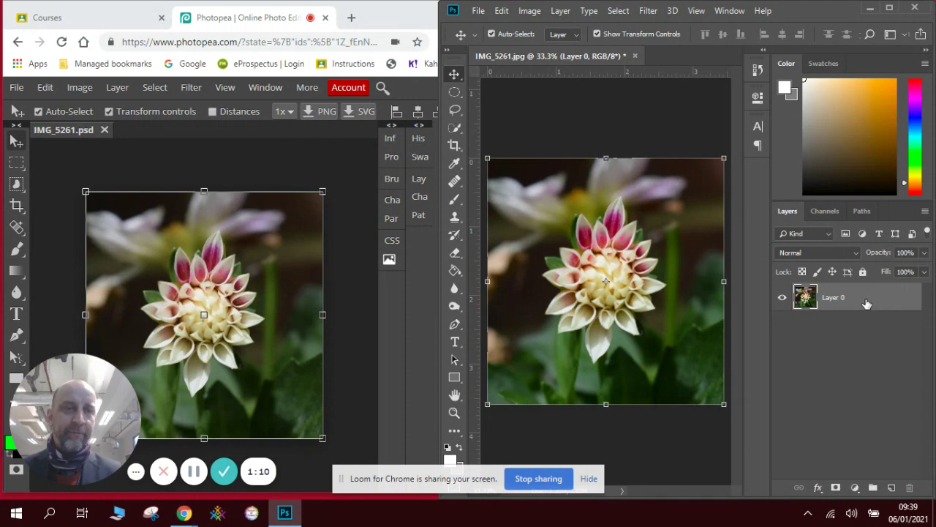
drag(866, 302, 892, 488)
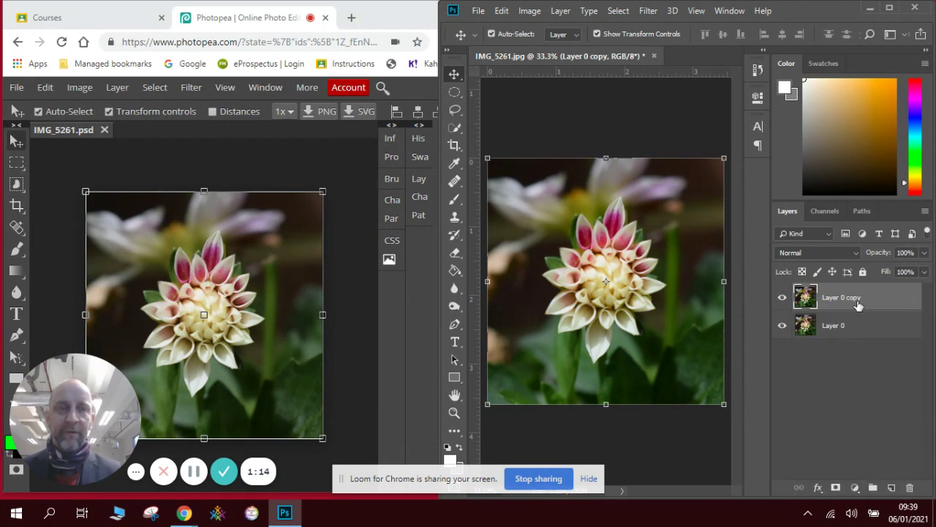
Convert Layer 0 copy to greyscale with Image > Adjustments > Black & White.
click(533, 12)
mouse_move(541, 47)
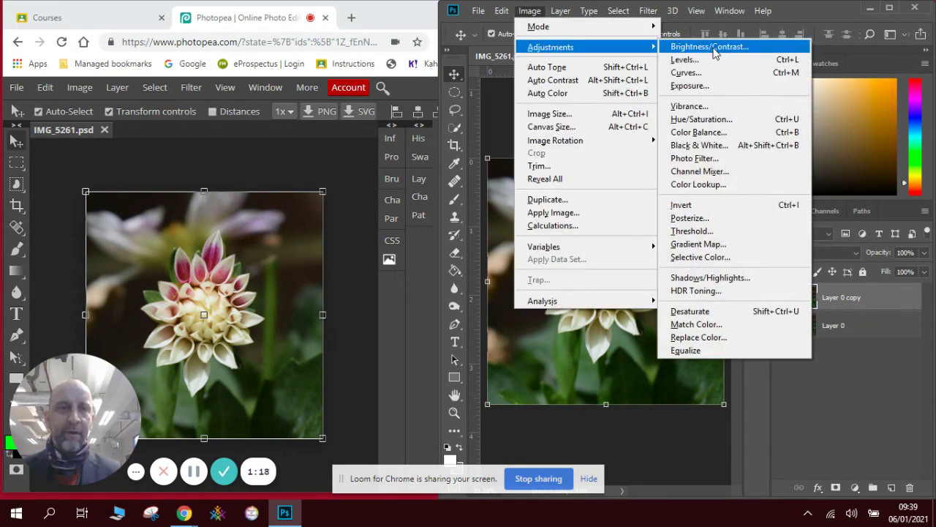
click(703, 145)
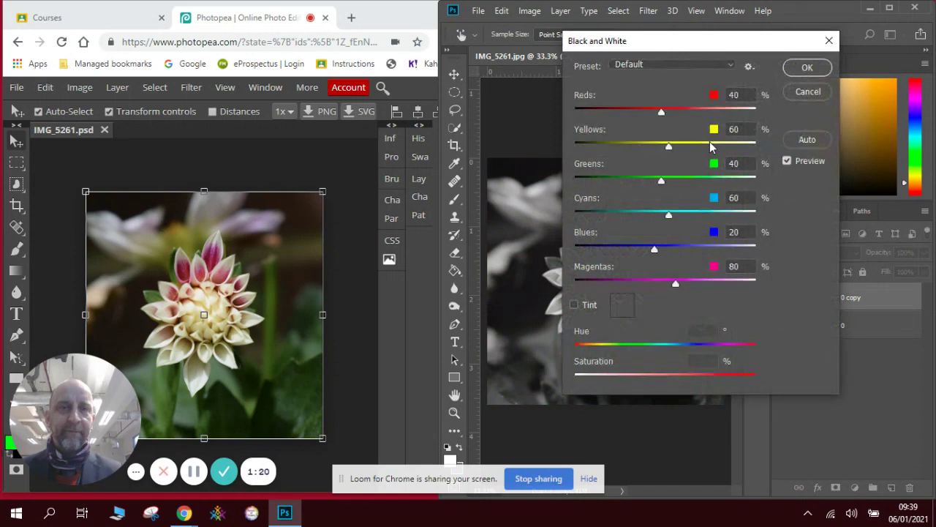
click(807, 67)
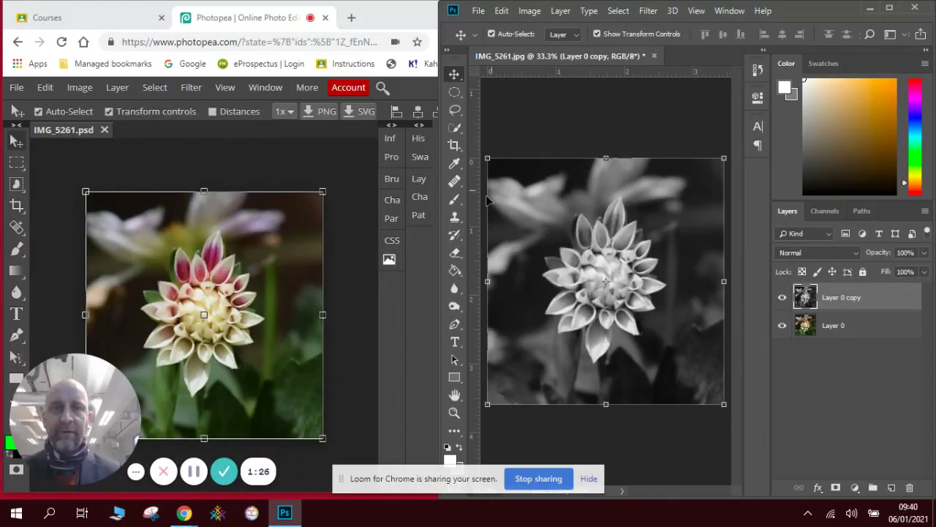
Erase Layer 0 copy over the dahlia head with a 44 px eraser to reveal colour.
click(456, 253)
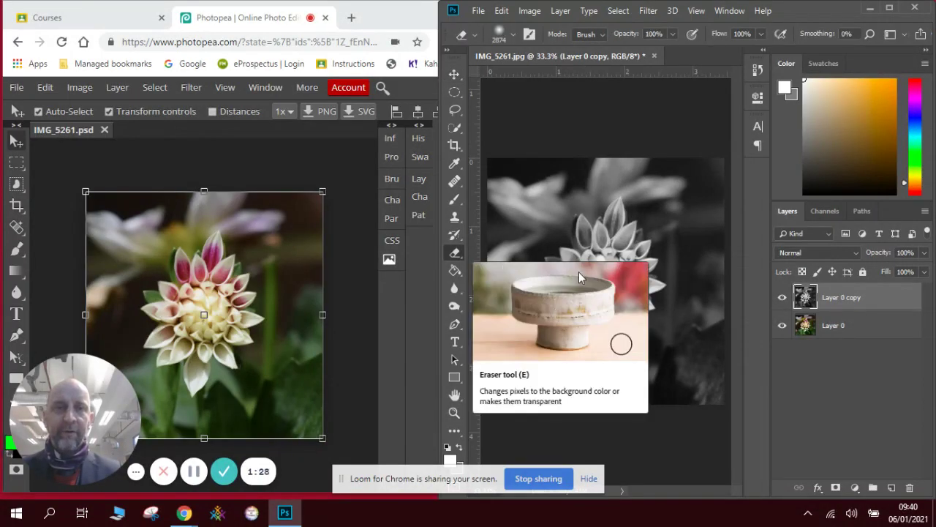
click(511, 34)
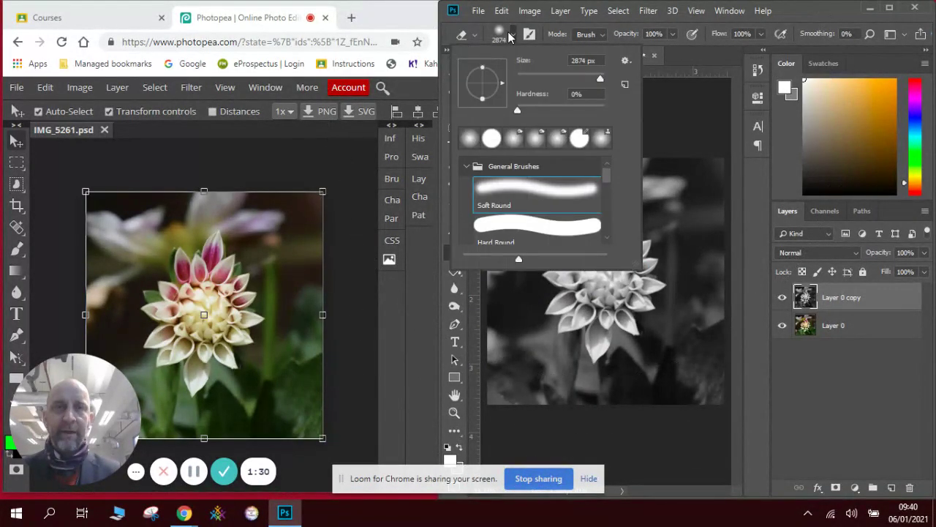
click(536, 74)
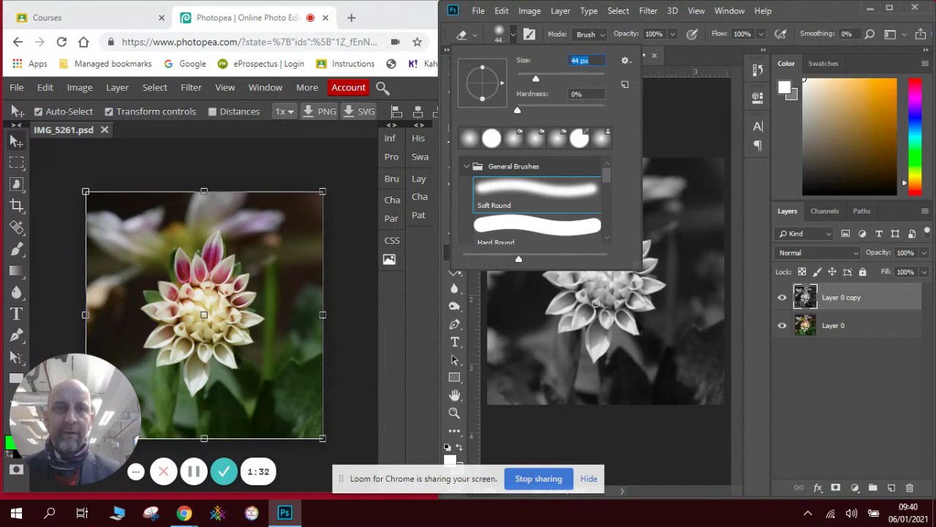
click(596, 301)
mouse_move(597, 300)
mouse_down()
mouse_move(599, 230)
mouse_move(607, 236)
mouse_move(617, 212)
mouse_move(614, 245)
mouse_move(632, 229)
mouse_move(621, 246)
mouse_move(642, 250)
mouse_move(623, 269)
mouse_move(626, 256)
mouse_move(613, 261)
mouse_move(603, 282)
mouse_move(587, 269)
mouse_move(595, 243)
mouse_move(584, 230)
mouse_move(584, 259)
mouse_move(565, 251)
mouse_move(580, 273)
mouse_move(555, 276)
mouse_move(572, 286)
mouse_move(558, 308)
mouse_move(583, 306)
mouse_move(566, 316)
mouse_move(580, 323)
mouse_move(590, 284)
mouse_move(599, 335)
mouse_move(616, 301)
mouse_move(623, 321)
mouse_move(620, 300)
mouse_move(636, 297)
mouse_move(624, 287)
mouse_move(638, 283)
mouse_move(640, 268)
mouse_move(625, 305)
mouse_up()
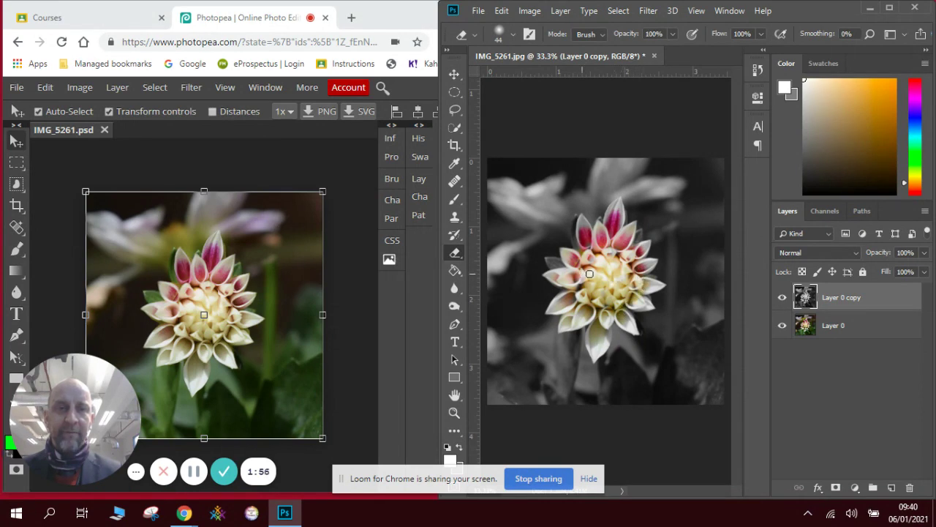
mouse_move(590, 273)
mouse_down()
mouse_move(619, 259)
mouse_move(589, 286)
mouse_move(590, 255)
mouse_move(613, 294)
mouse_move(592, 265)
mouse_move(627, 265)
mouse_up()
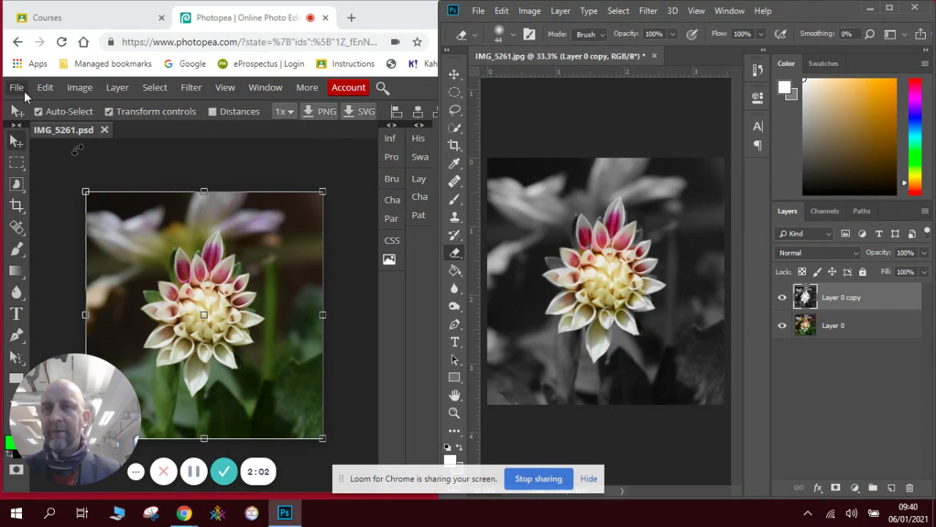
Duplicate Photopea's Background layer into a Background copy.
click(419, 179)
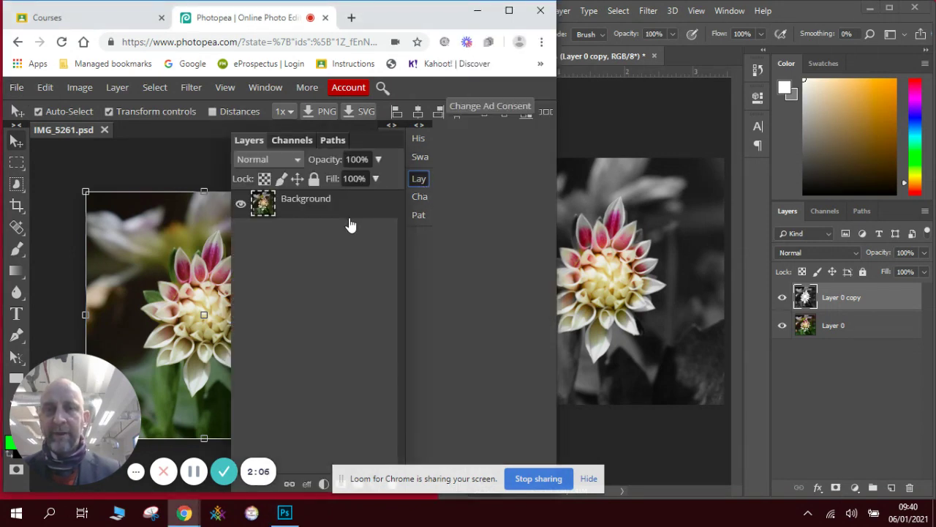
click(589, 481)
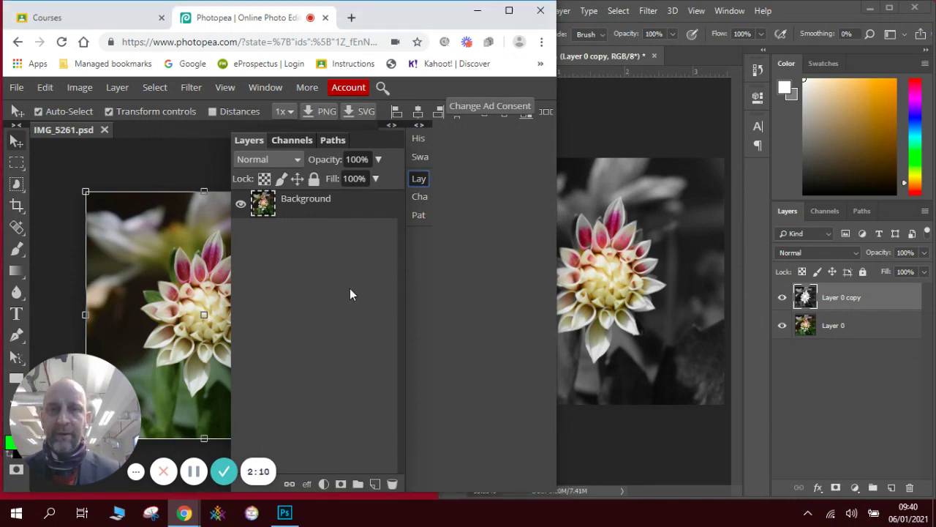
drag(330, 215, 373, 484)
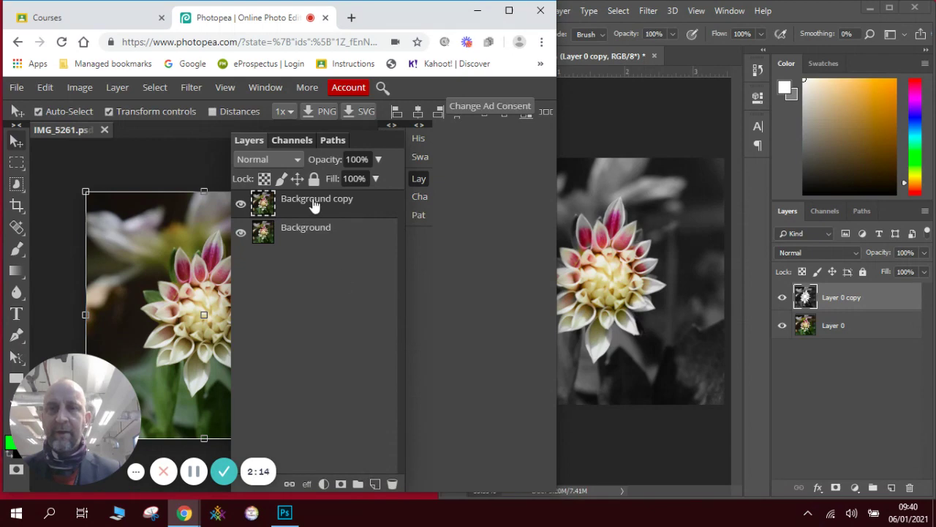
Convert the Background copy to black and white and maximise the browser window.
click(80, 89)
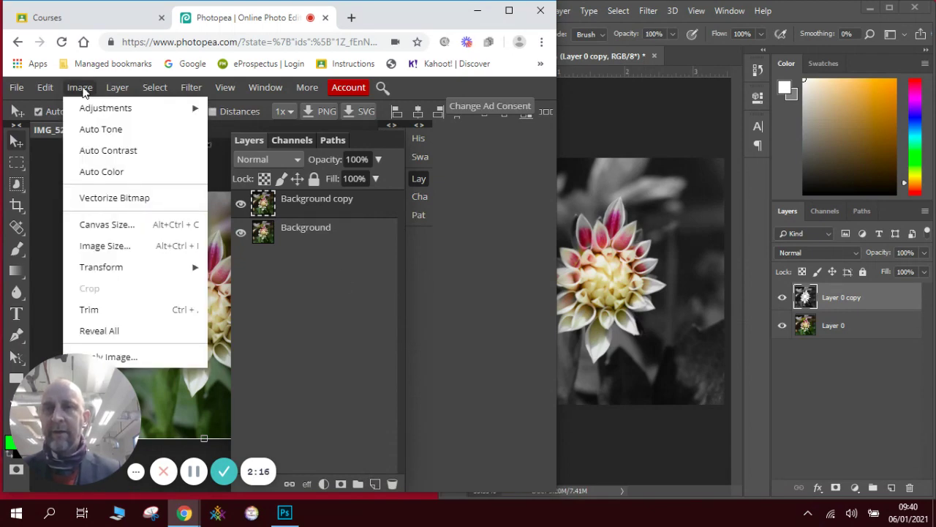
mouse_move(118, 108)
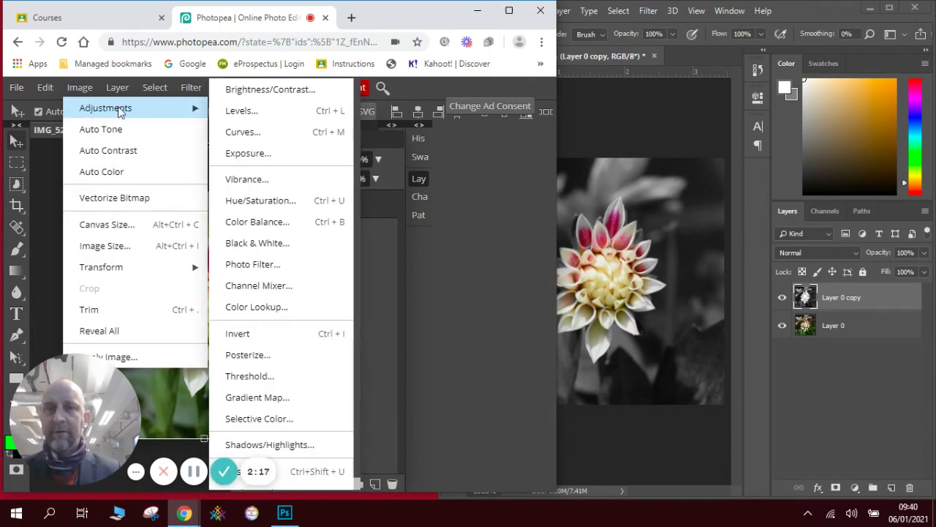
click(272, 242)
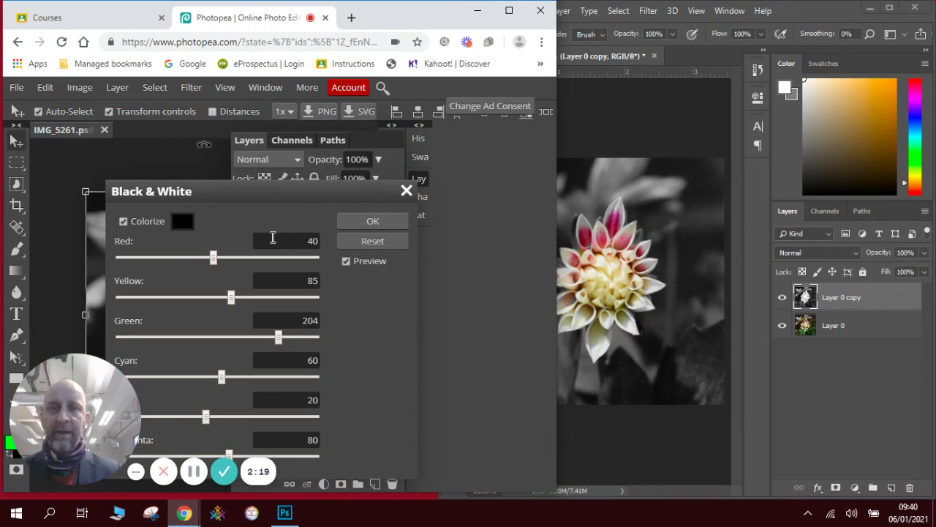
click(369, 222)
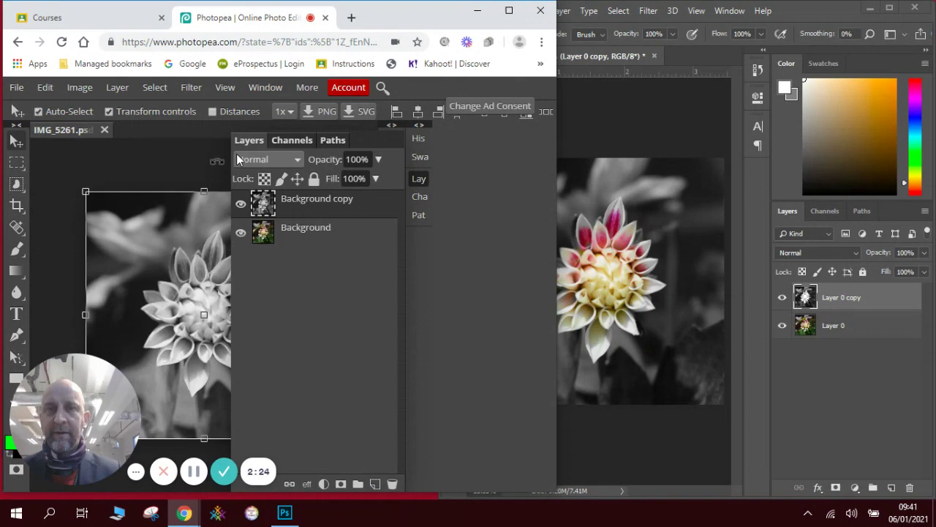
click(508, 11)
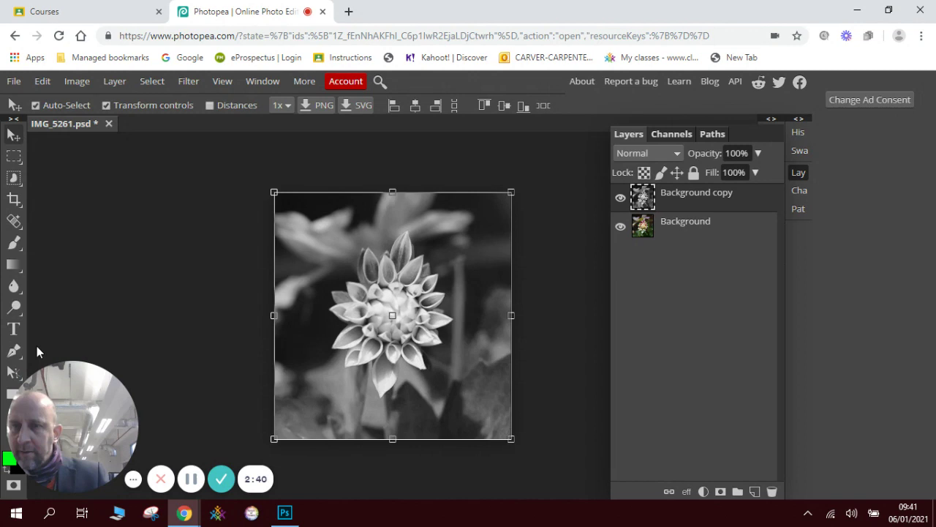
Browse the toolbar flyouts and select the Eraser tool.
right_click(23, 291)
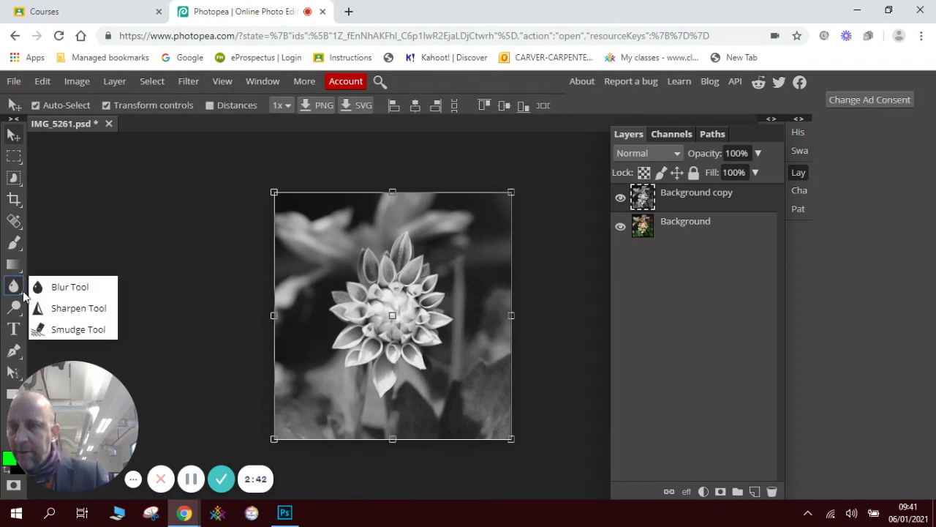
click(23, 291)
right_click(21, 270)
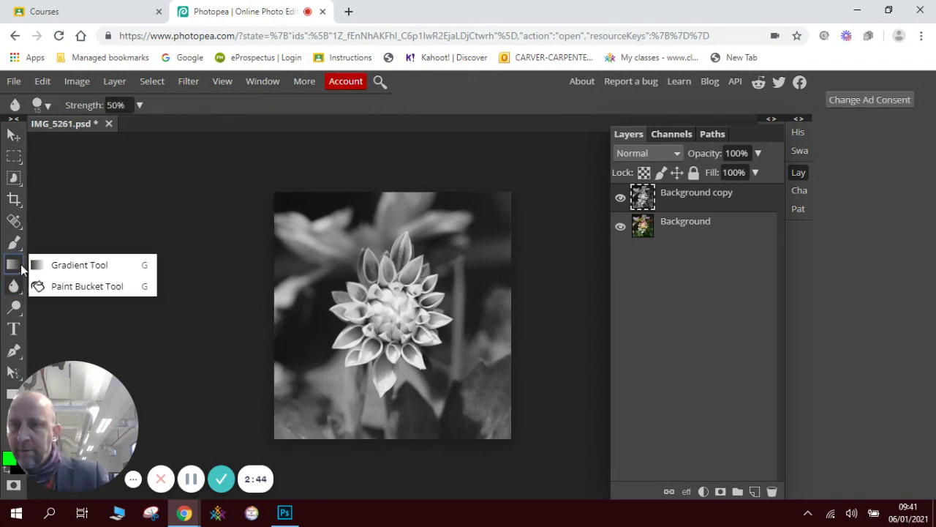
click(21, 270)
right_click(24, 251)
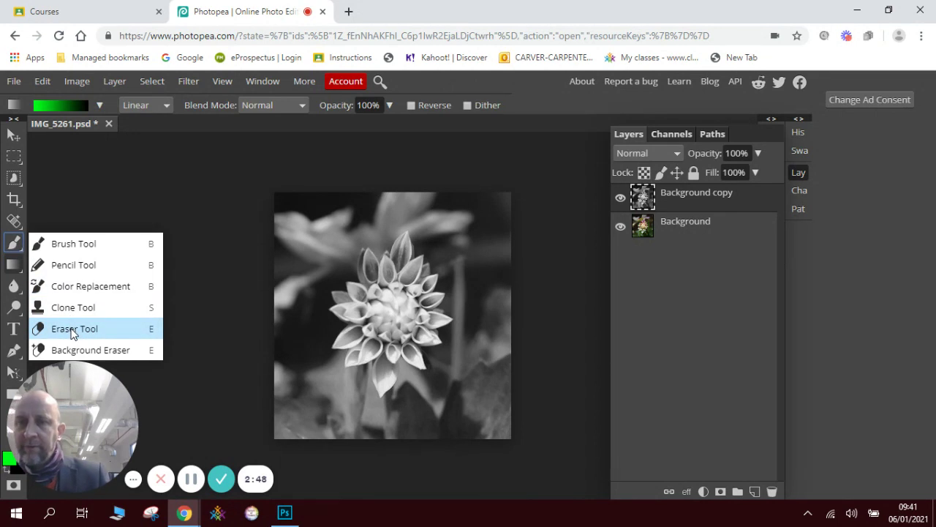
click(73, 330)
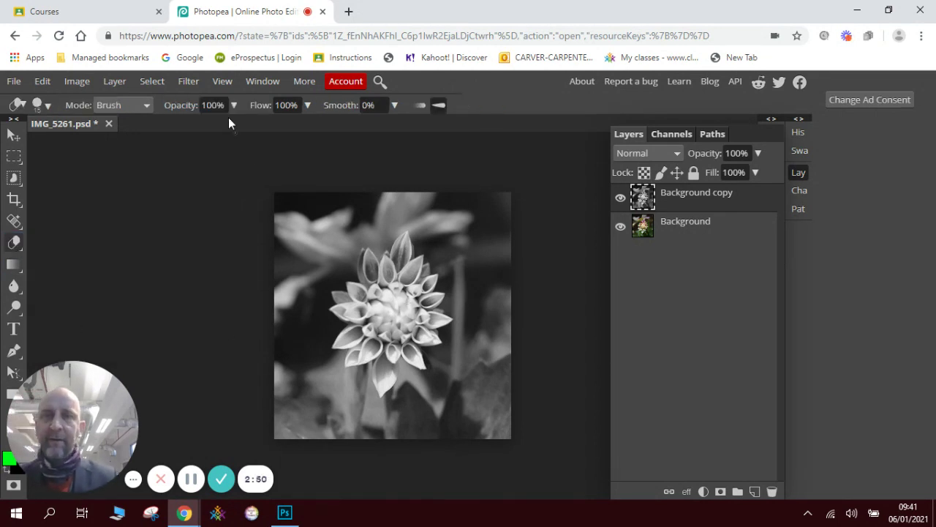
Set the eraser to 108 px and erase grey over the flower centre.
click(46, 108)
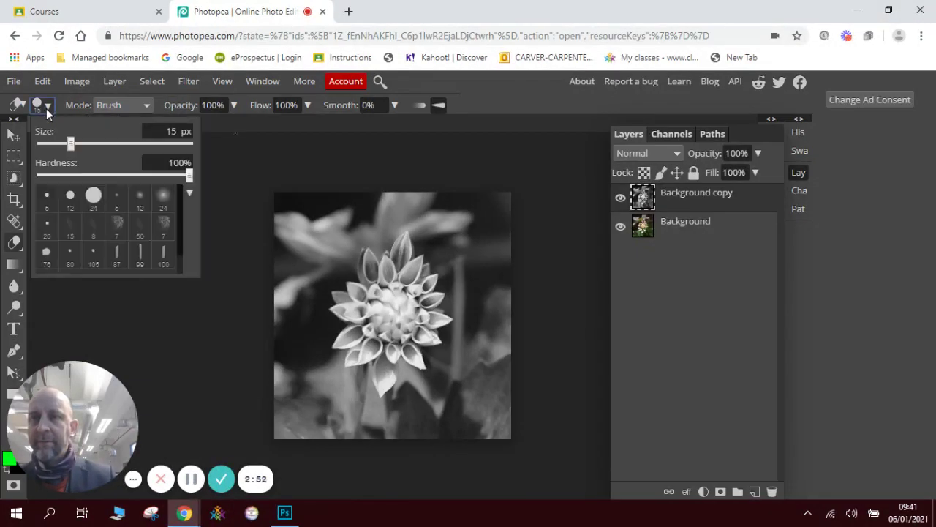
drag(71, 143, 106, 150)
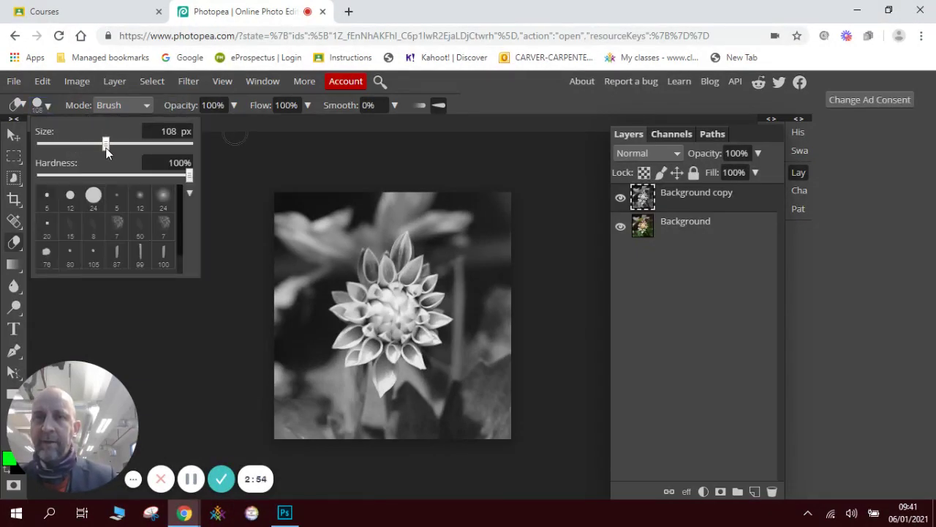
mouse_move(403, 320)
mouse_down()
mouse_move(378, 270)
mouse_move(401, 280)
mouse_move(409, 313)
mouse_move(379, 323)
mouse_move(365, 304)
mouse_move(363, 326)
mouse_move(381, 346)
mouse_move(398, 349)
mouse_move(419, 330)
mouse_move(412, 295)
mouse_up()
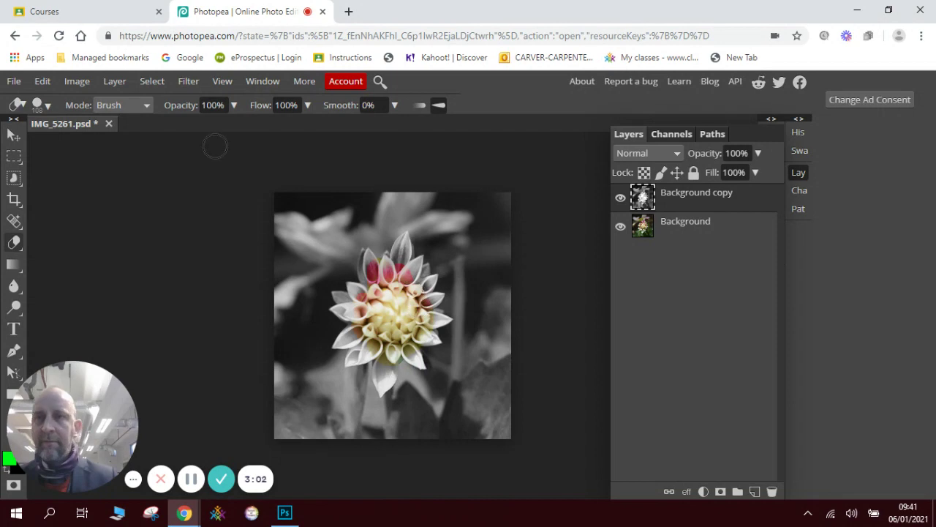
Shrink the eraser to 31 px and reveal the red on the upper petal tips.
click(48, 105)
drag(104, 143, 81, 144)
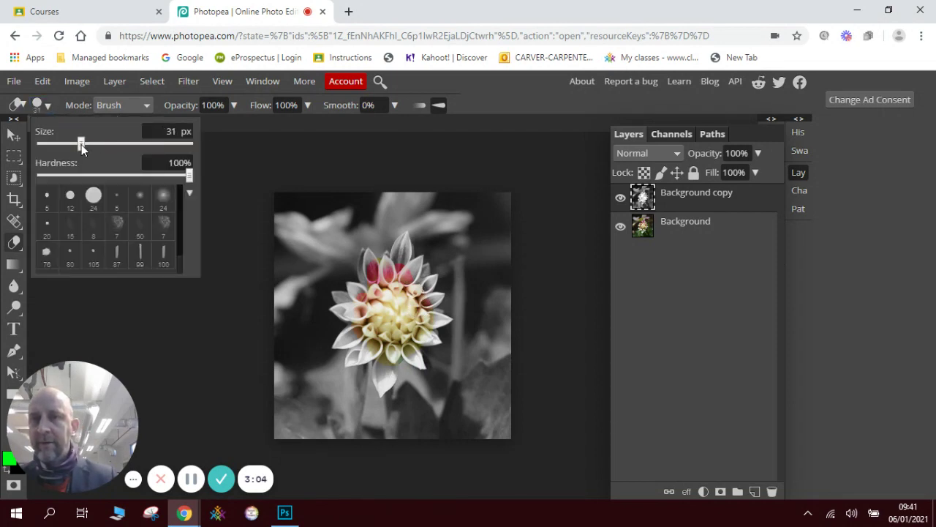
click(392, 263)
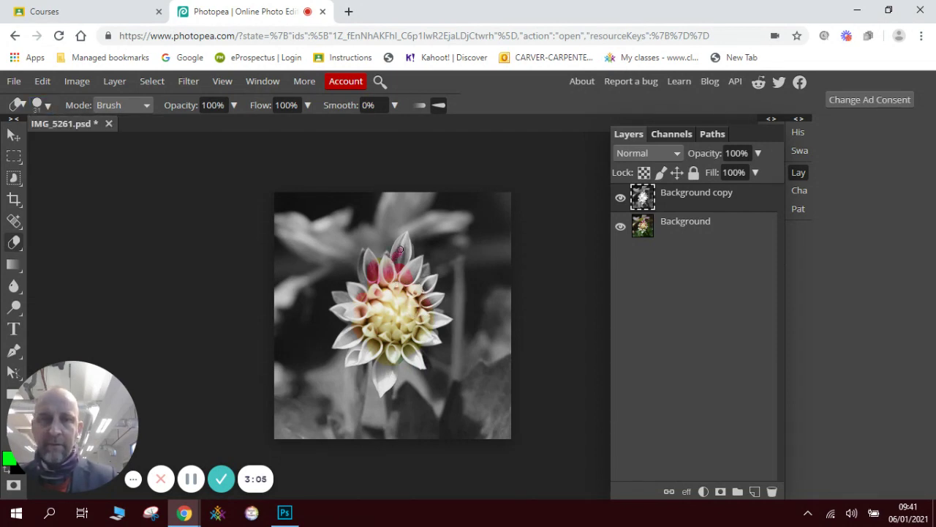
mouse_move(400, 250)
mouse_down()
mouse_move(400, 275)
mouse_move(415, 273)
mouse_up()
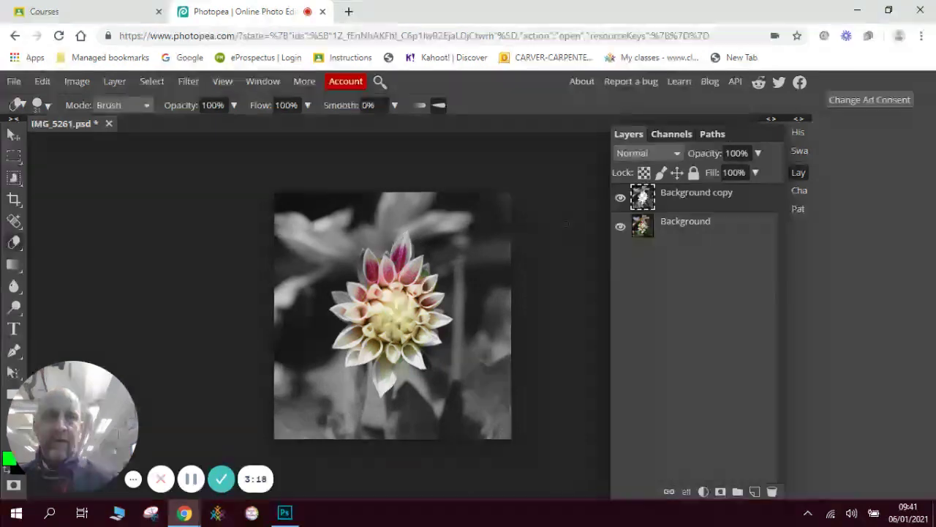
Restore the browser window, select the Move tool, and compare with the Photoshop version.
click(889, 11)
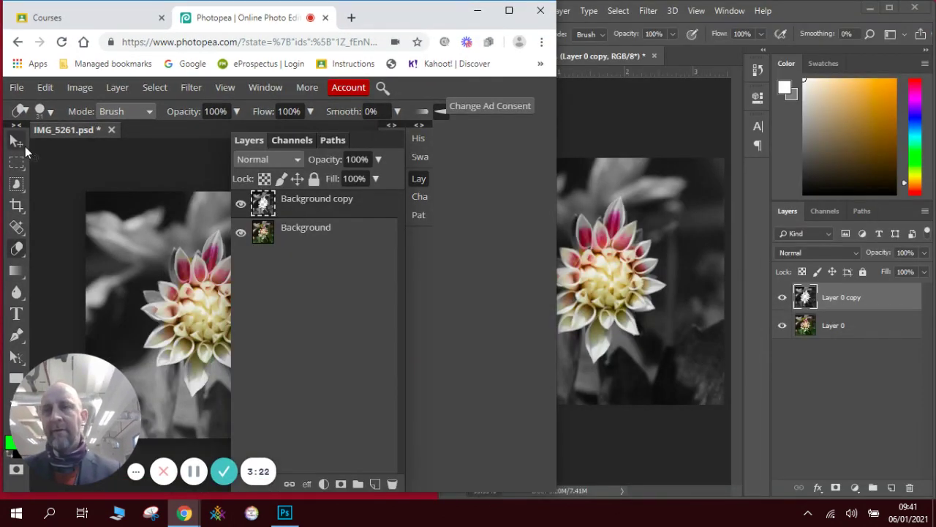
click(16, 141)
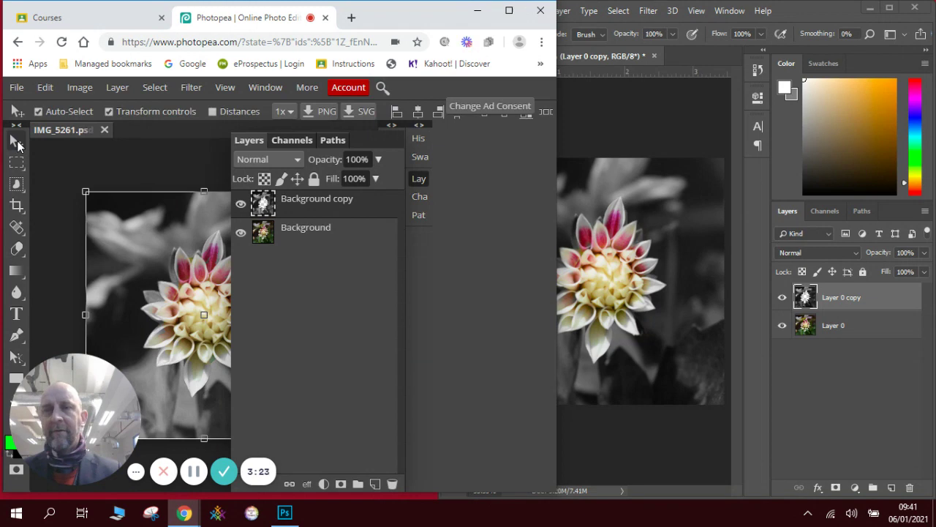
click(582, 133)
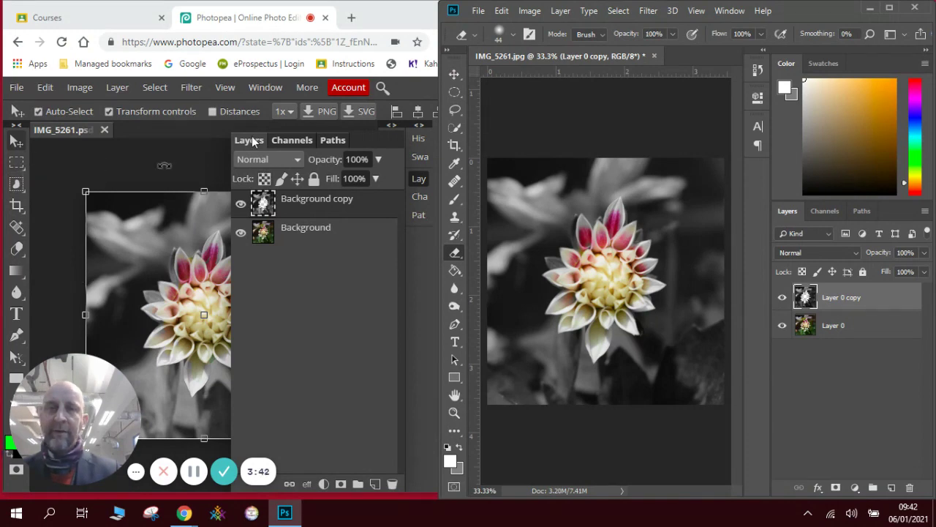
mouse_move(322, 208)
mouse_down()
mouse_move(319, 255)
mouse_move(313, 197)
mouse_move(315, 207)
mouse_up()
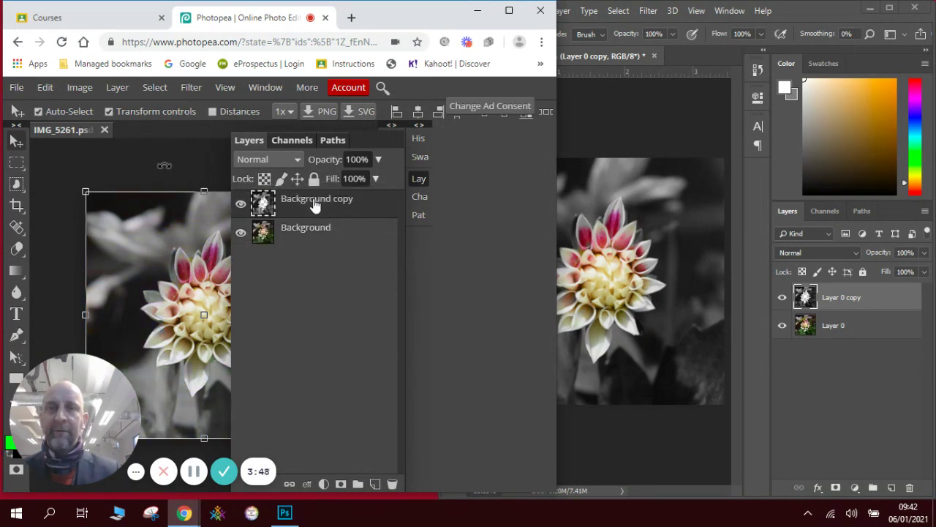
Rename Photopea's Background copy to 'black' and dim its opacity to 74%.
double_click(314, 199)
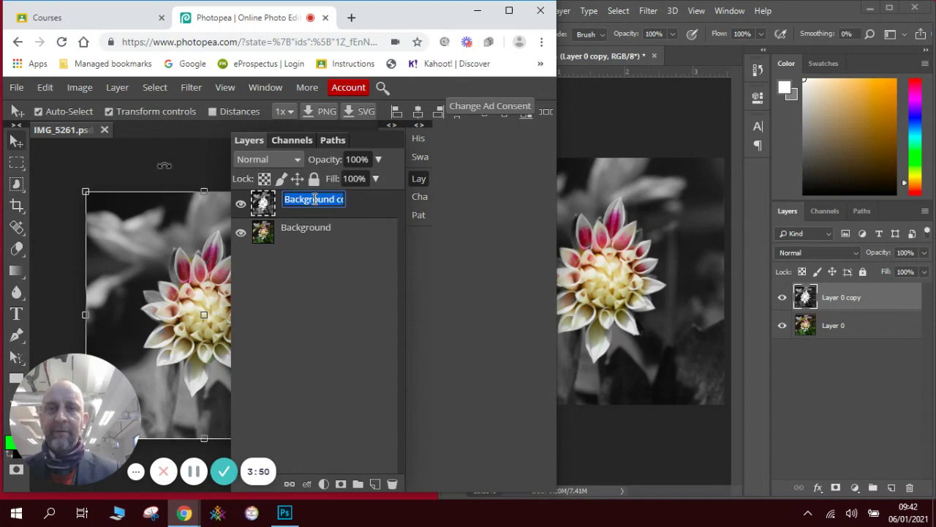
text(b)
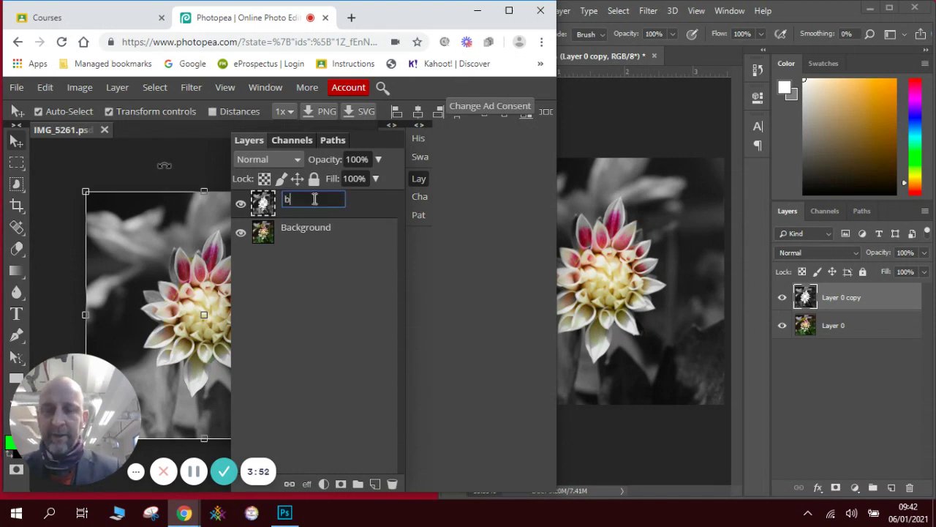
text(alc)
key(BackSpace)
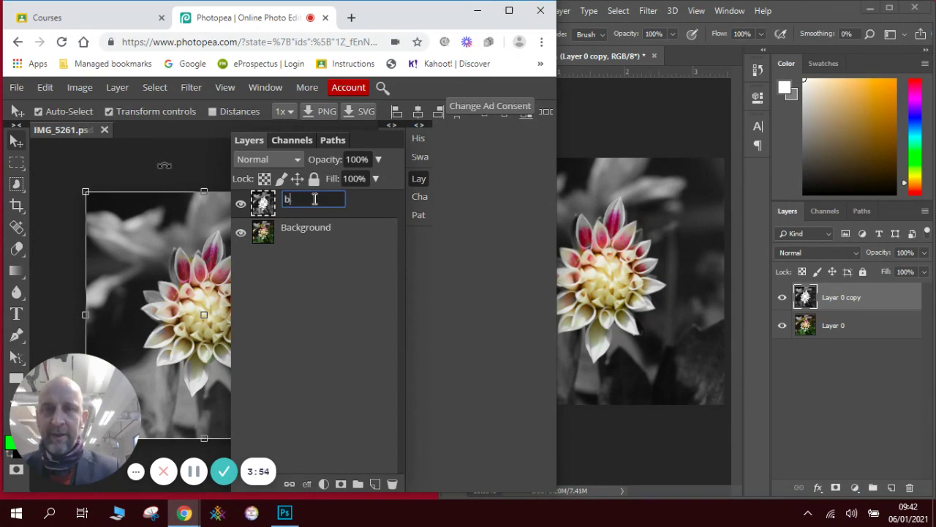
text(lack)
key(Return)
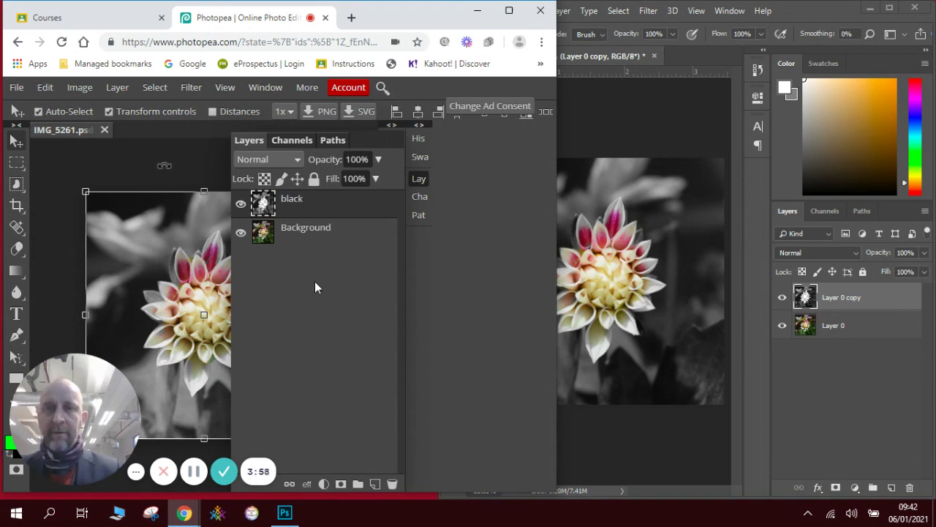
click(378, 161)
mouse_move(380, 180)
mouse_down()
mouse_move(344, 184)
mouse_move(365, 186)
mouse_up()
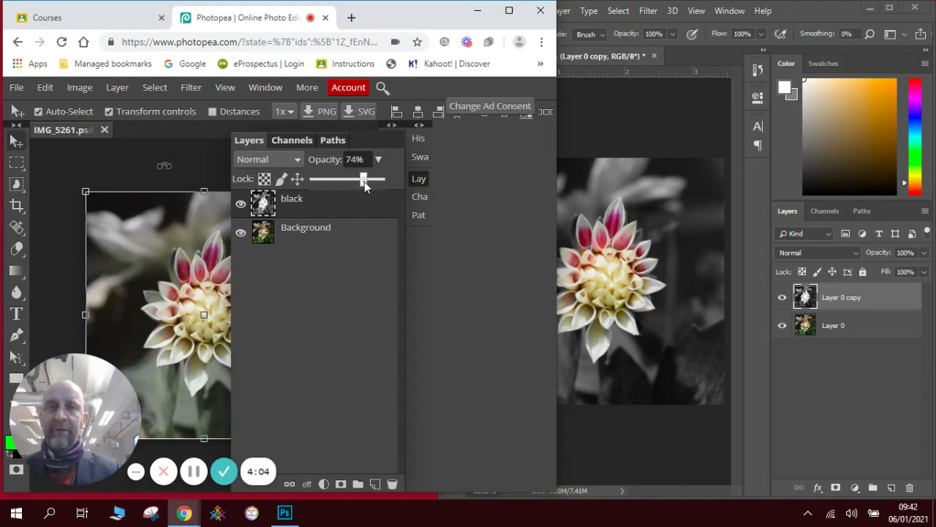
click(161, 166)
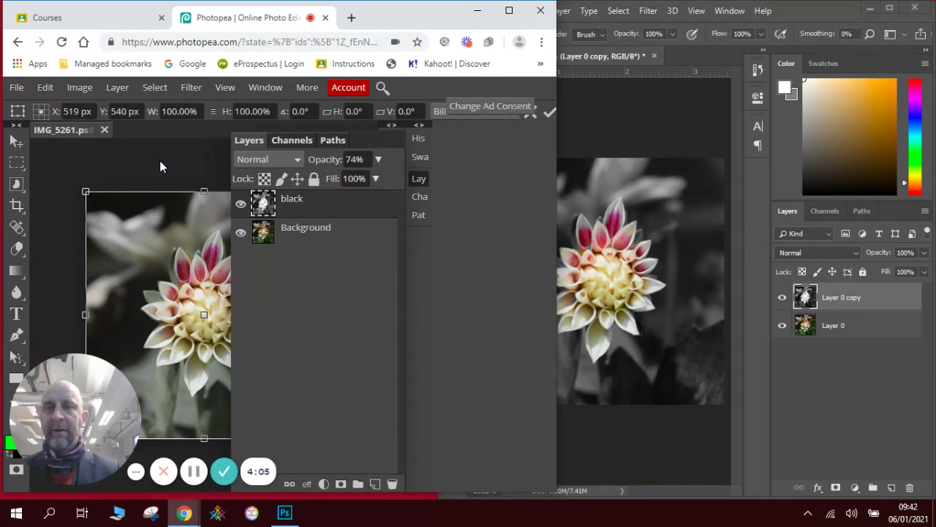
In Photoshop, lower Layer 0 copy's opacity to 76%.
click(696, 422)
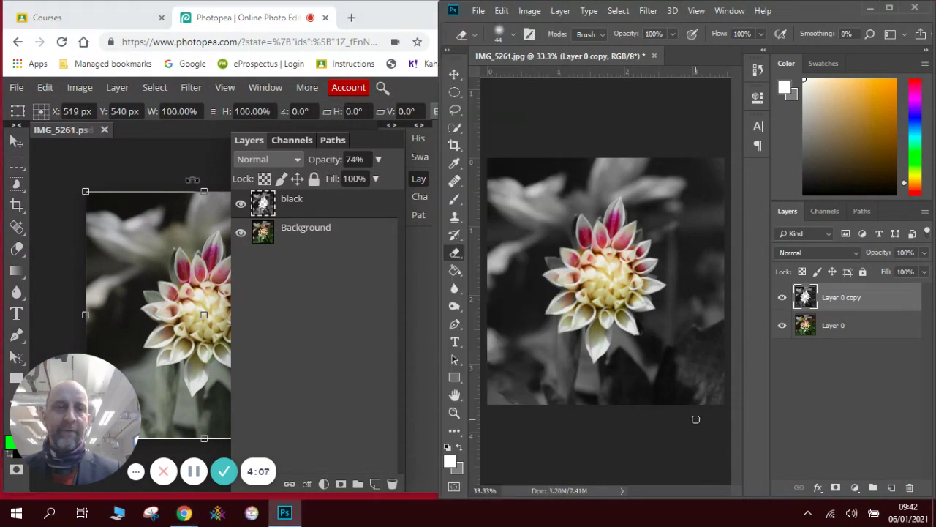
click(925, 253)
drag(923, 269, 908, 270)
click(663, 454)
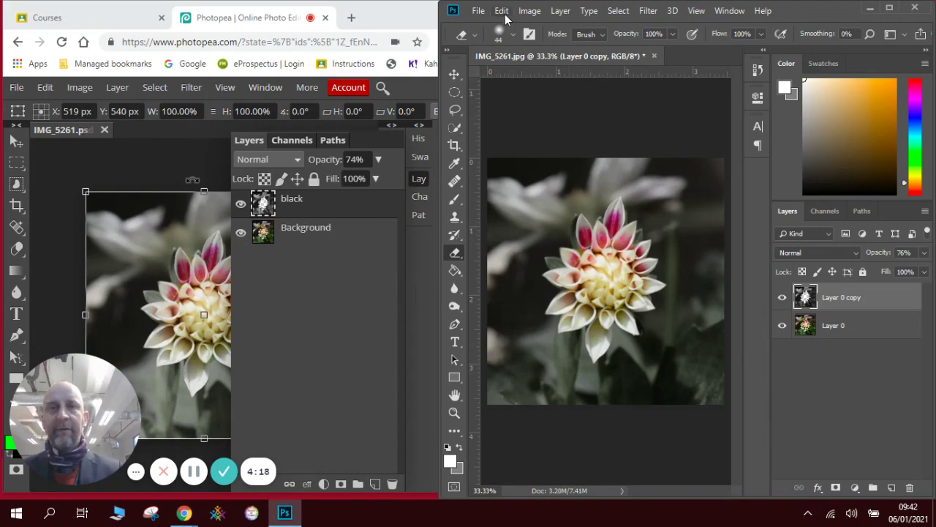
Save Photoshop's image as the PSD 'colour splash flower 1' in Pictures, accepting compatibility options.
click(478, 11)
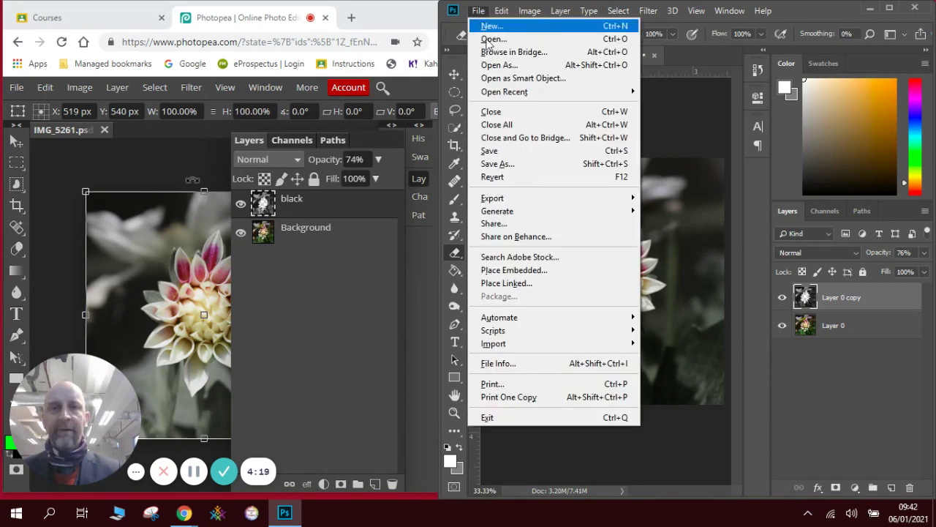
click(518, 164)
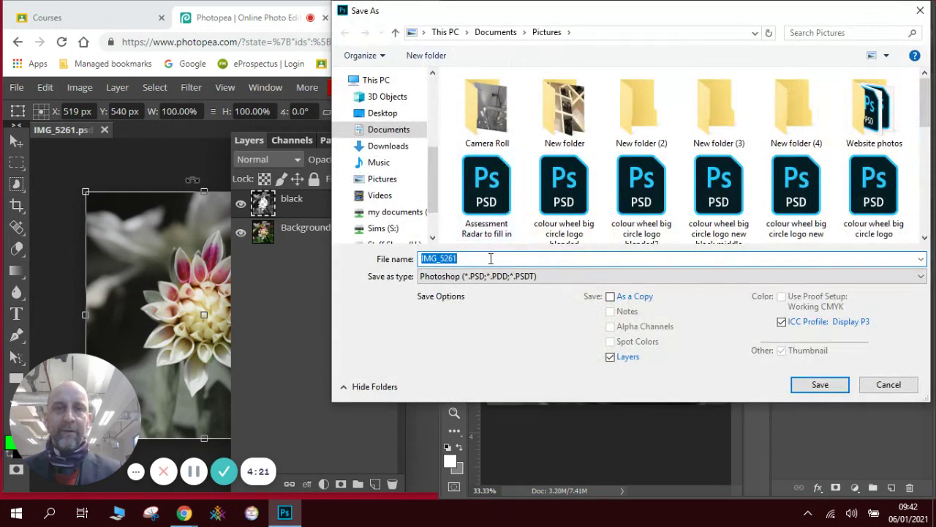
text(colour )
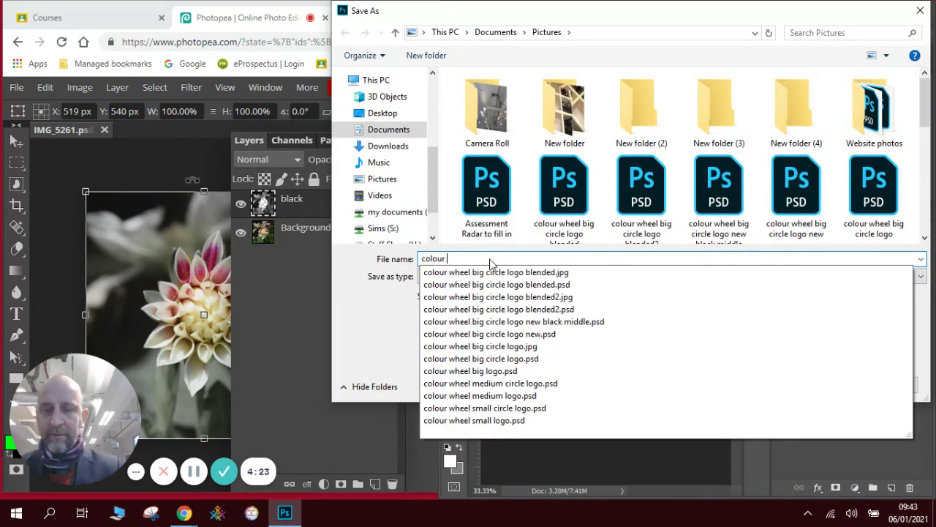
text(splash)
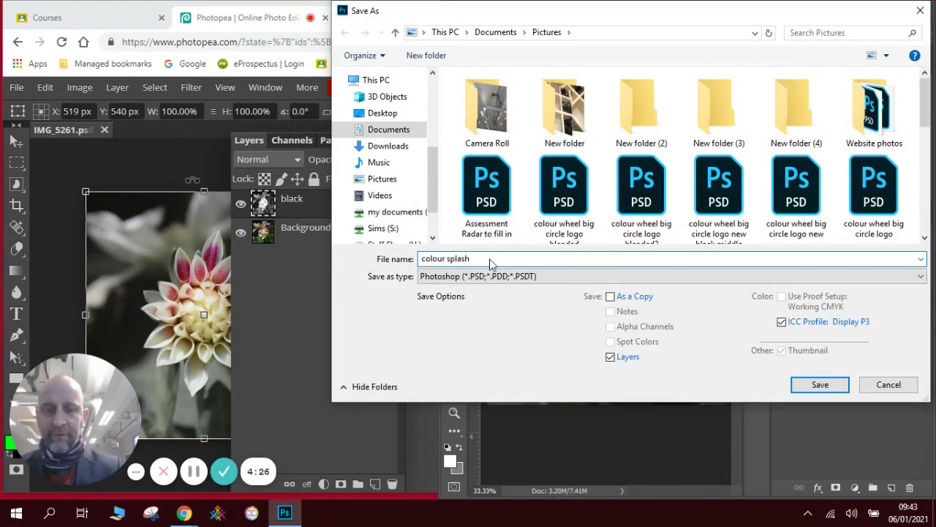
text( flower)
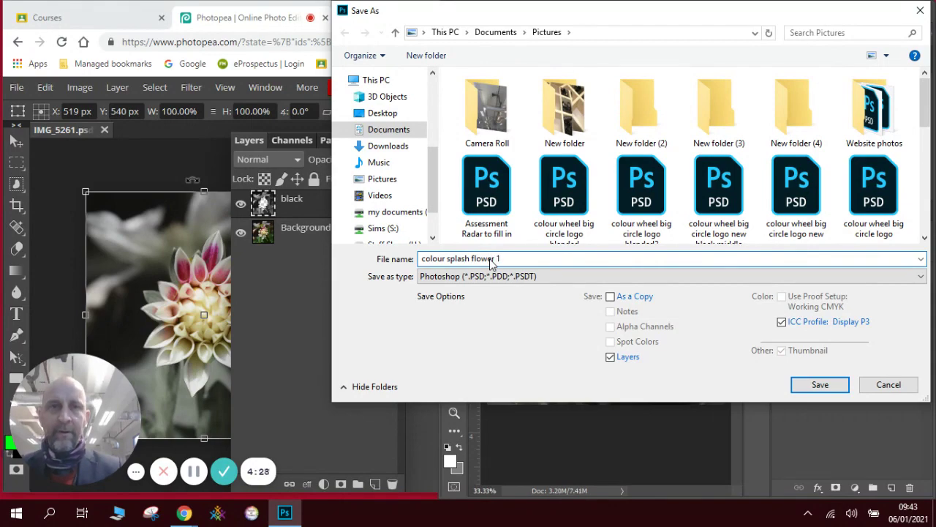
text( 1)
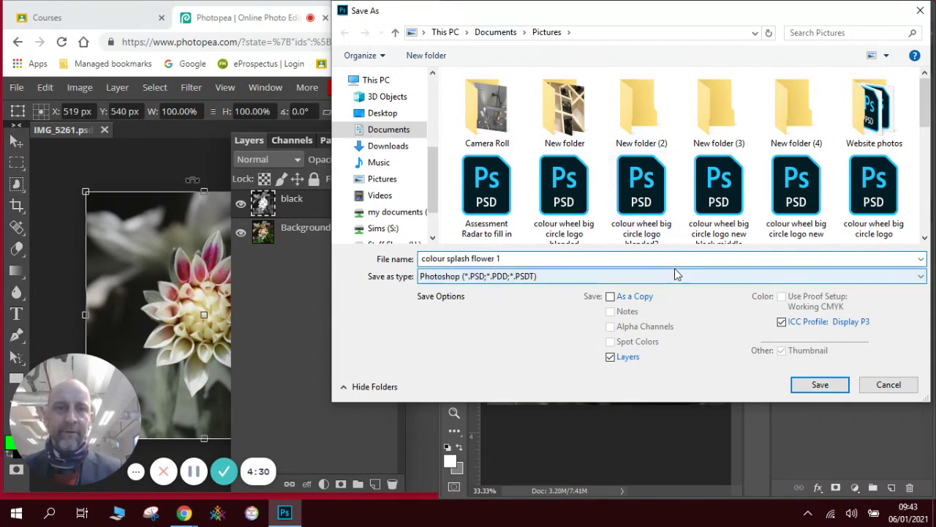
click(820, 390)
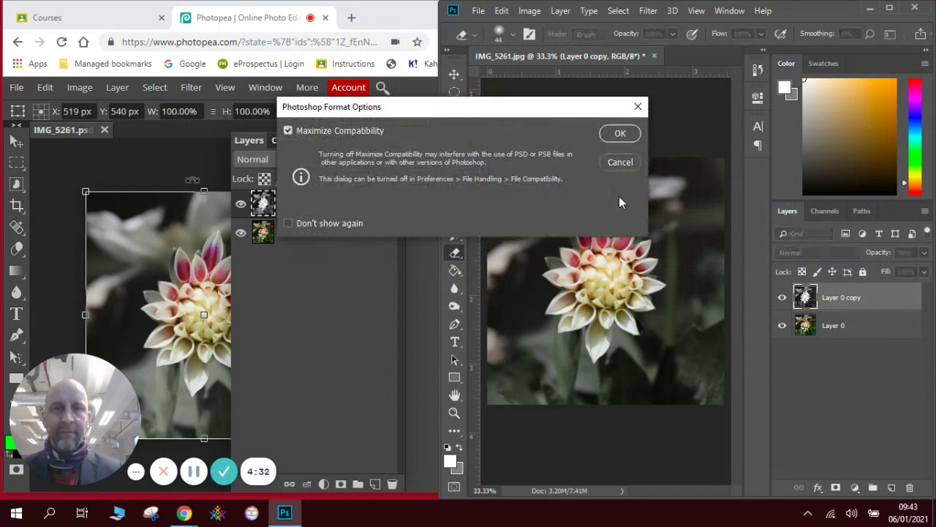
click(623, 131)
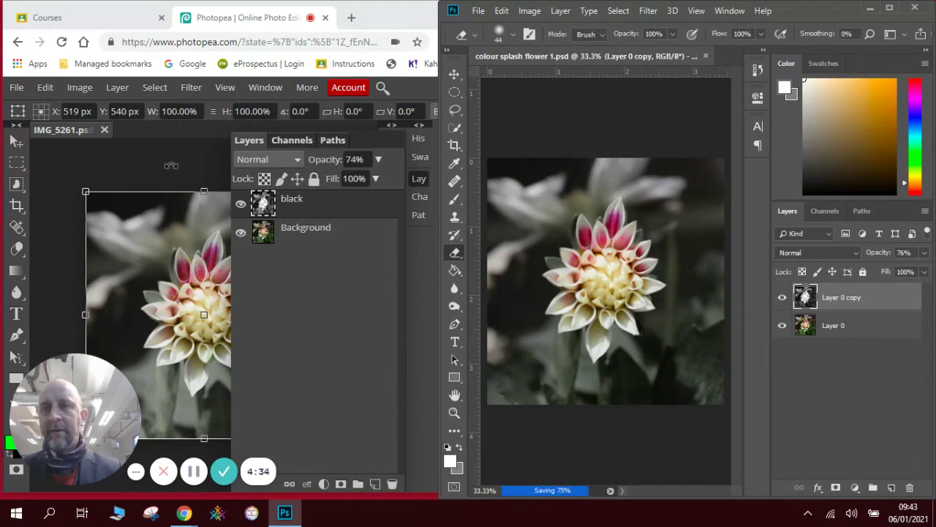
click(173, 165)
click(16, 87)
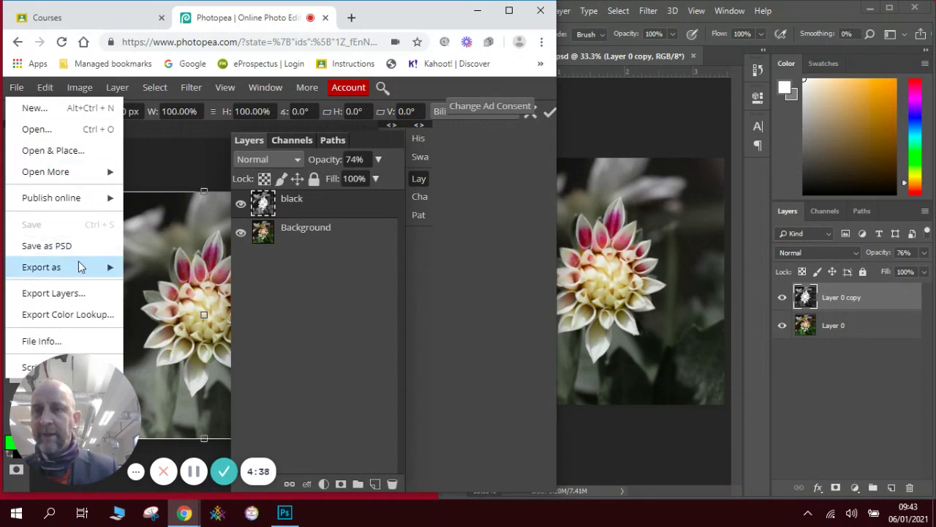
Look over Photopea's Export as formats, then choose File > Save as PSD.
mouse_move(80, 266)
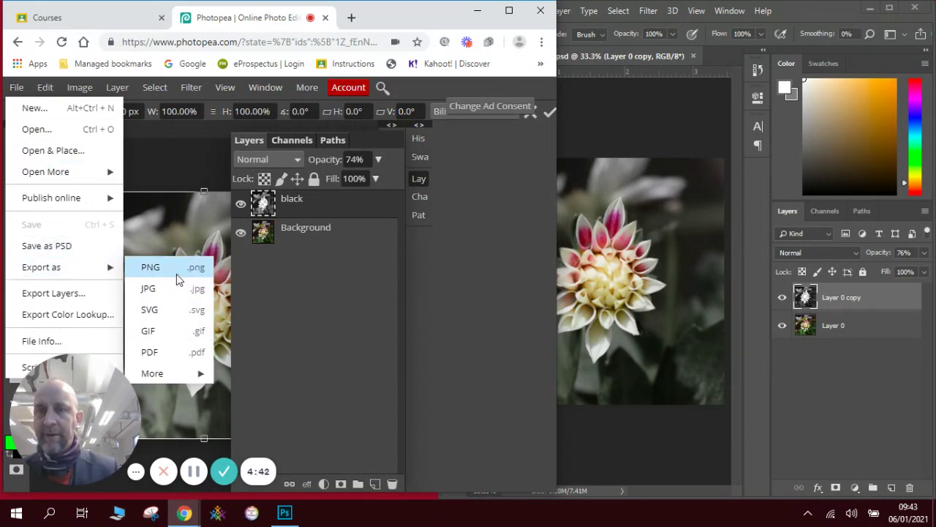
mouse_move(184, 375)
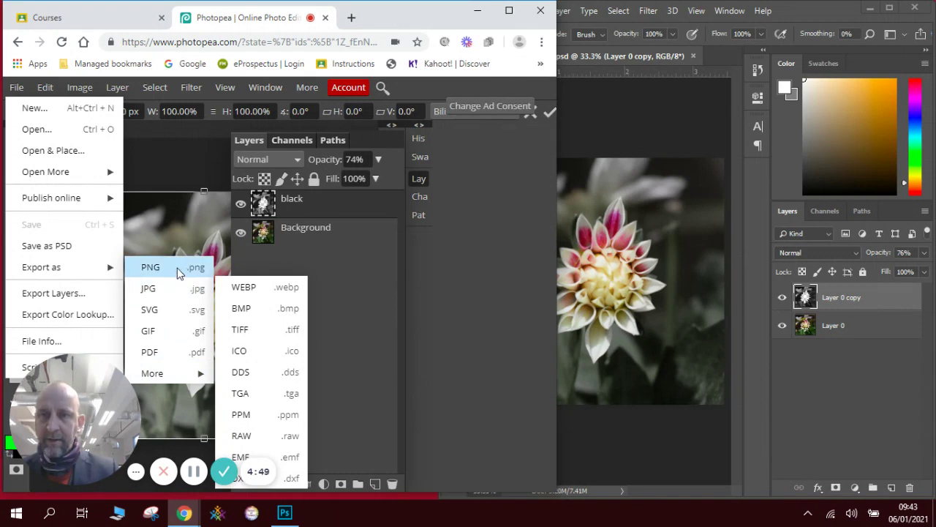
click(88, 247)
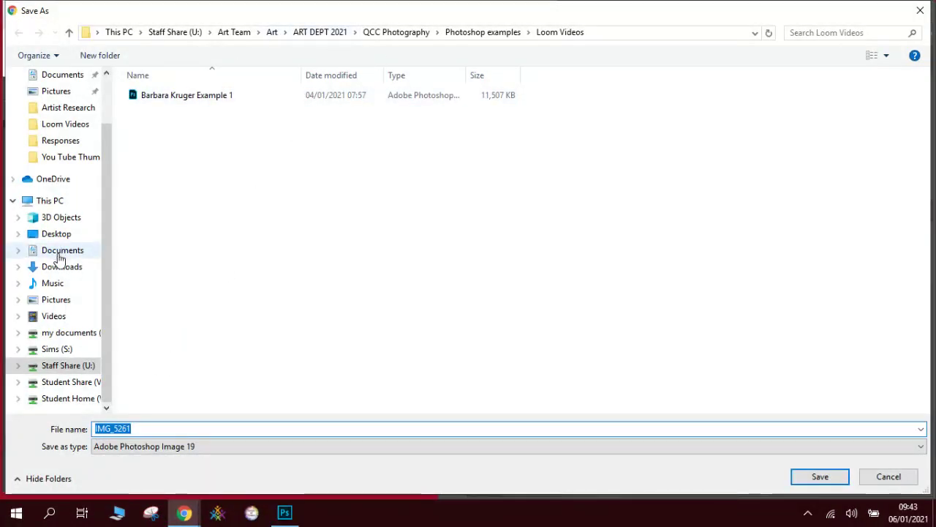
Save the PSD into Pictures under the file name 'colour splash 2'.
click(57, 300)
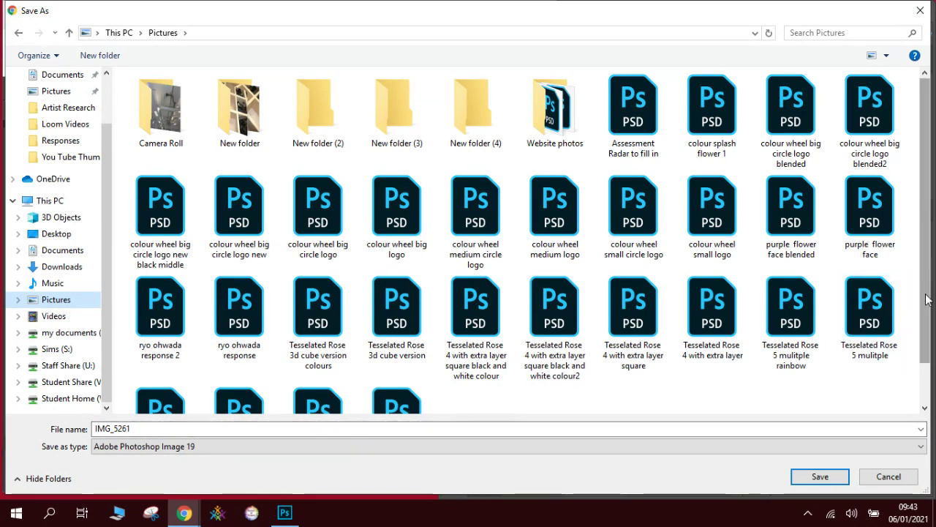
scroll(541, 388, down, 1)
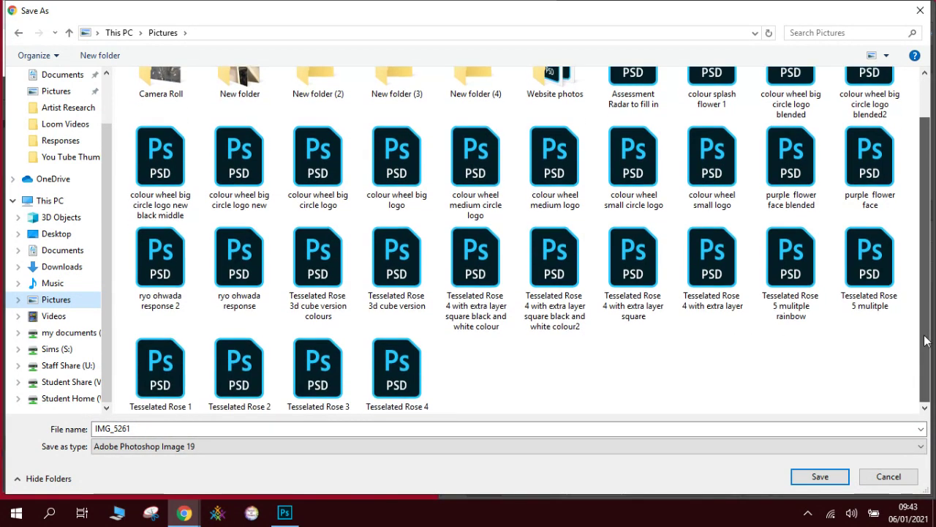
double_click(248, 430)
text(colo)
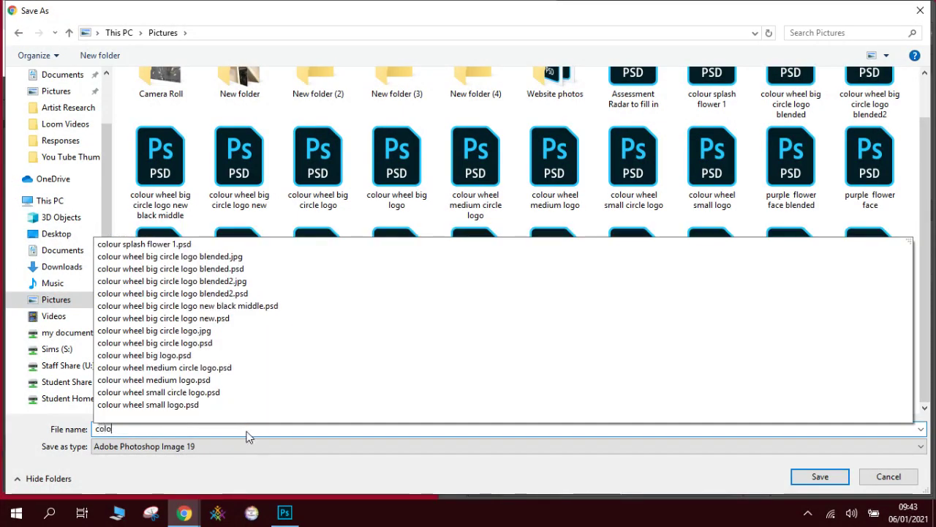
text(ur splash 2)
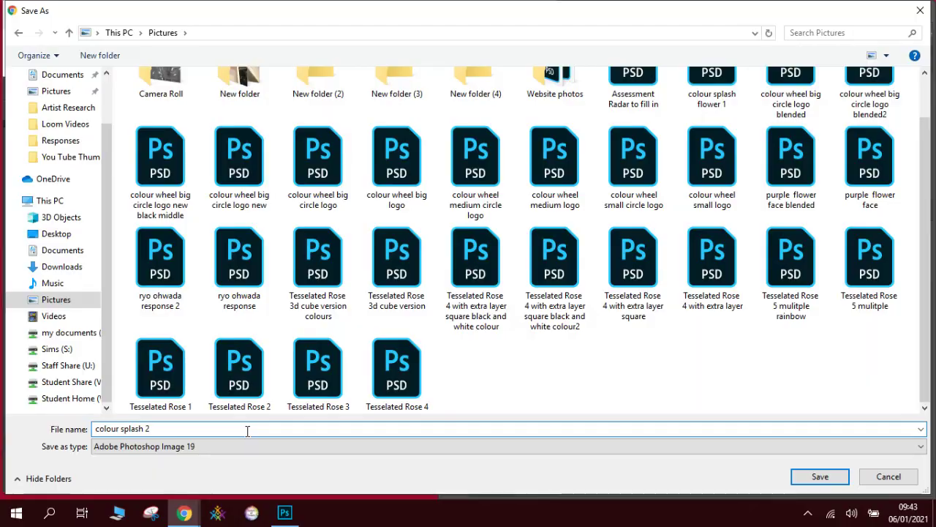
key(Return)
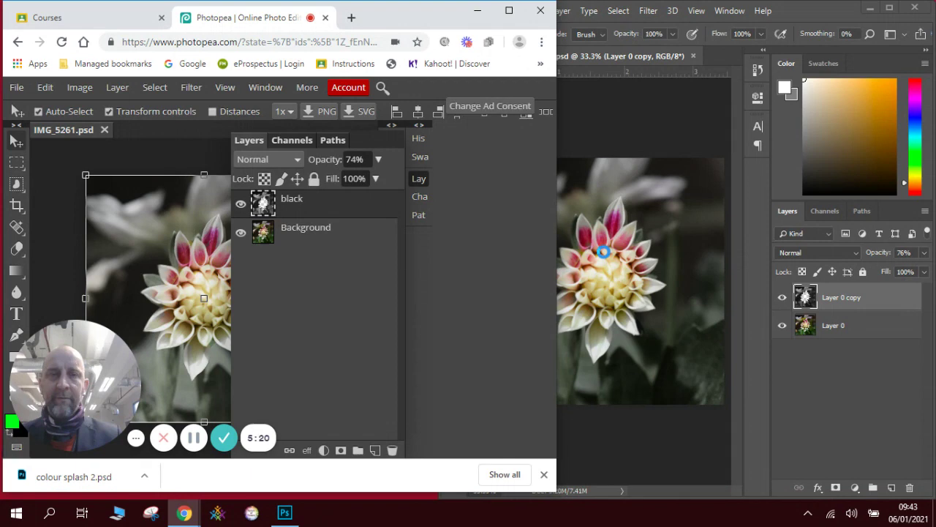
Maximize the Photopea browser window so it covers Photoshop and fills the screen.
click(509, 10)
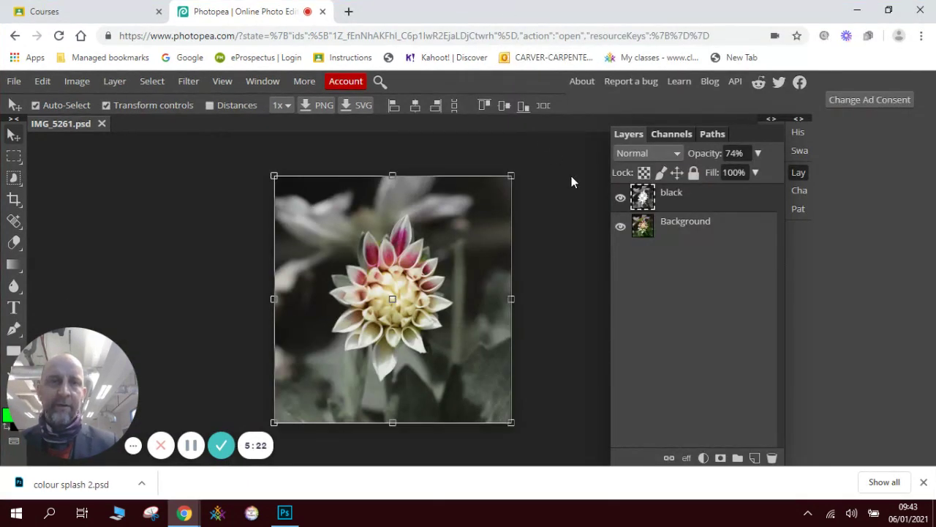